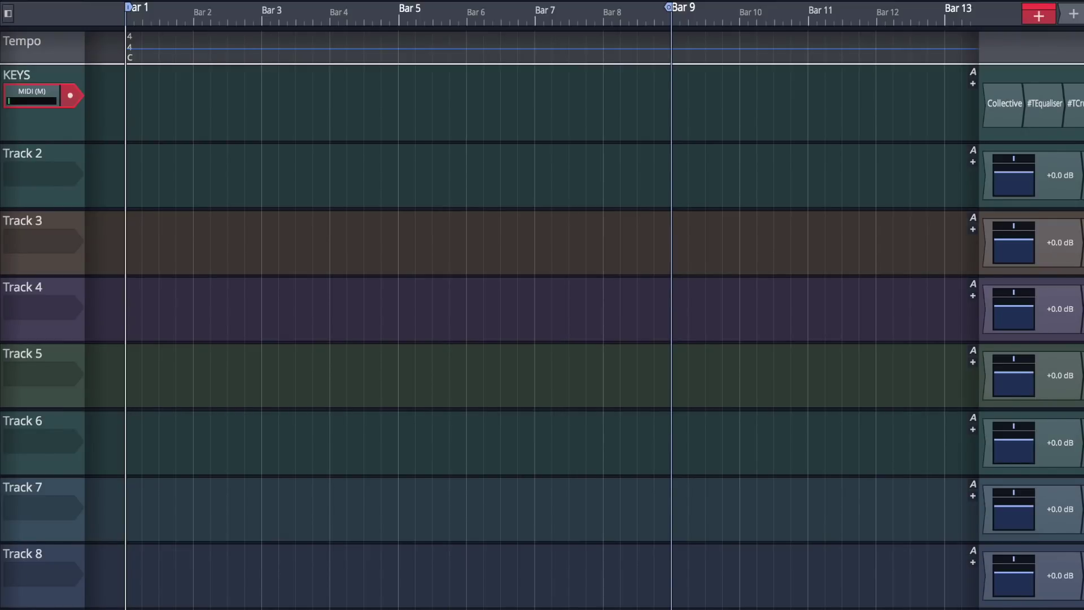
Record the eight-bar KEYS part, then begin recording the Sub Bass JH part on LOW END.
key("r")
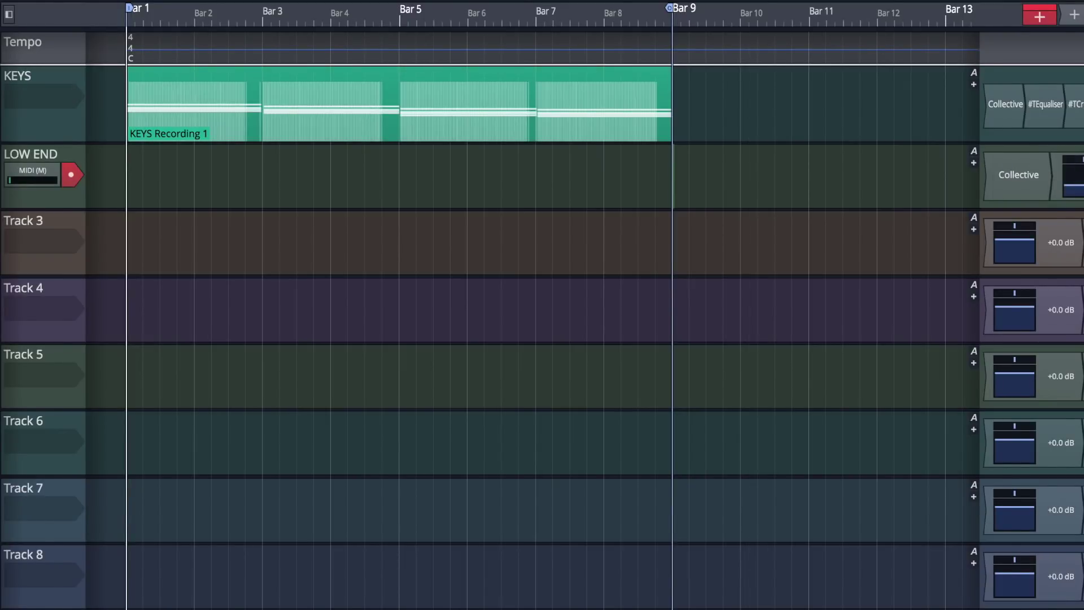
key("r")
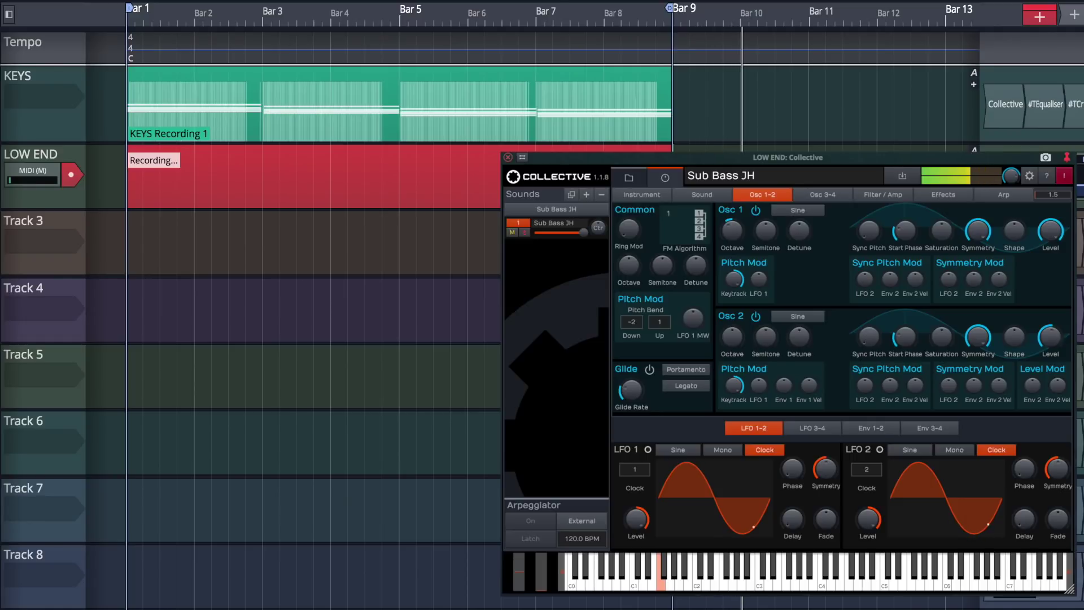
Stop the LOW END recording and start recording the PERCUSSION part.
key("space")
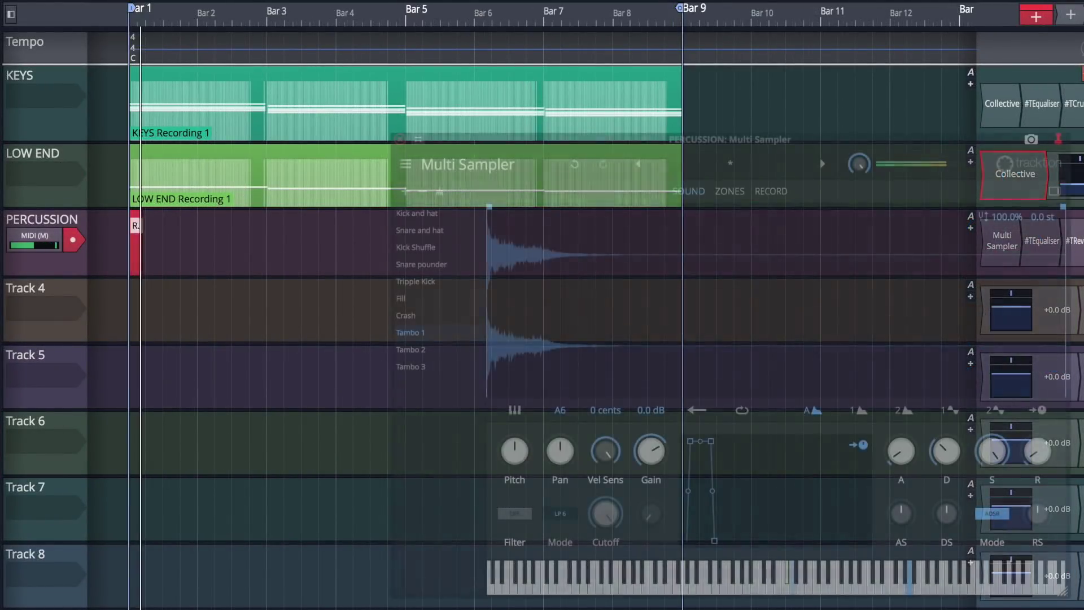
key("r")
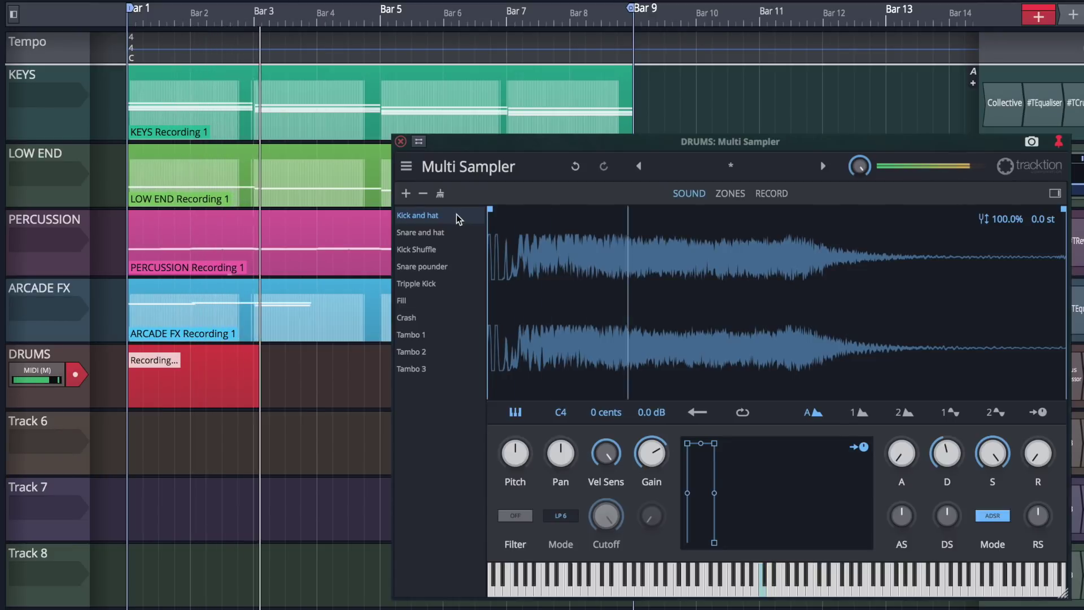
Record DRUMS using Snare and hat, Kick Shuffle, Snare pounder and Tripple Kick, then play everything.
left_click(465, 235)
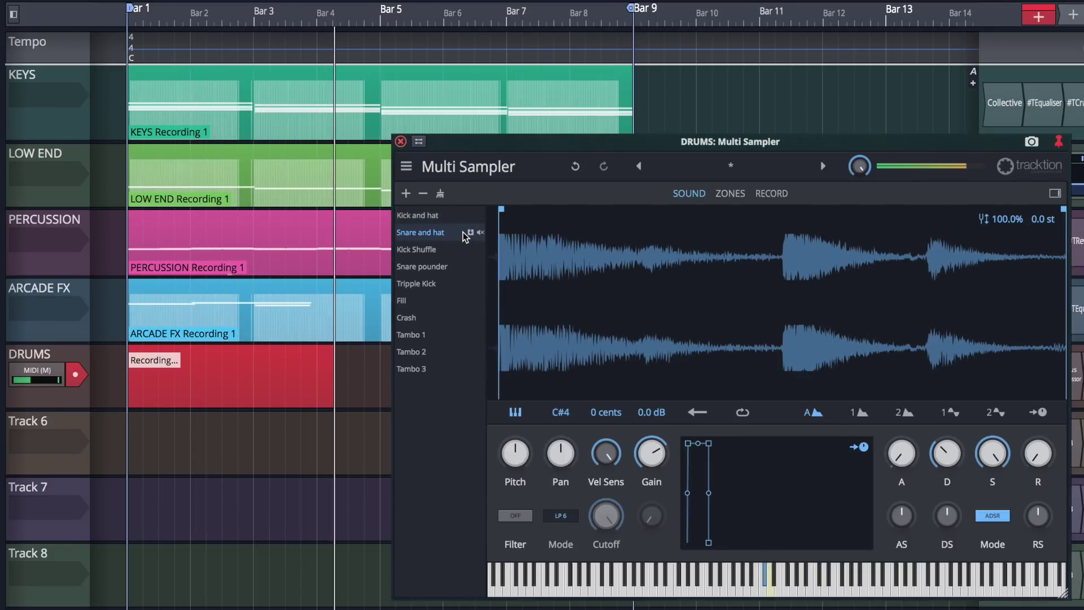
left_click(461, 251)
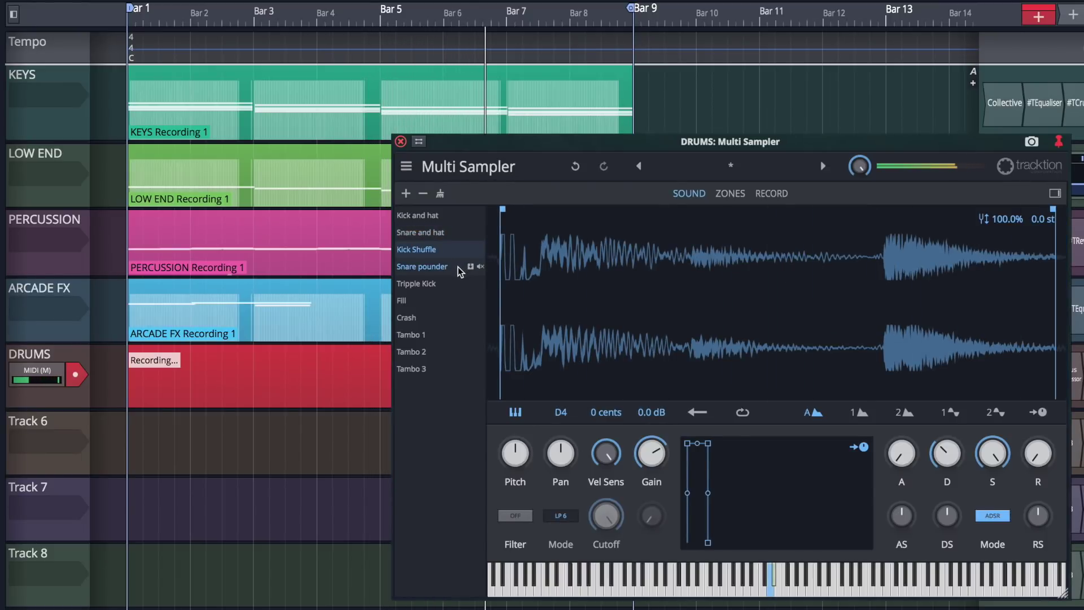
left_click(460, 270)
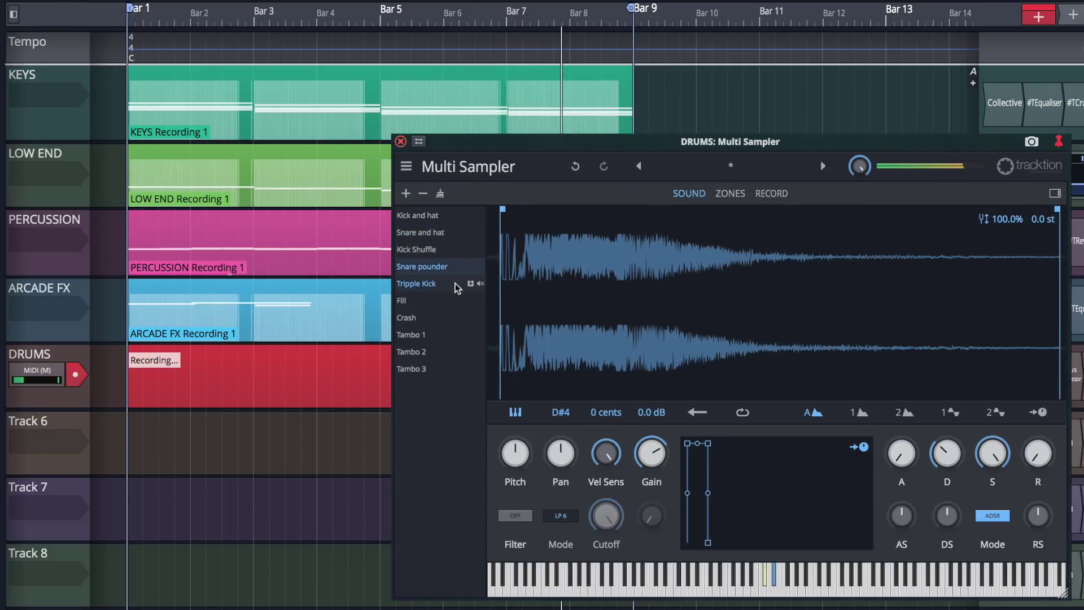
left_click(458, 287)
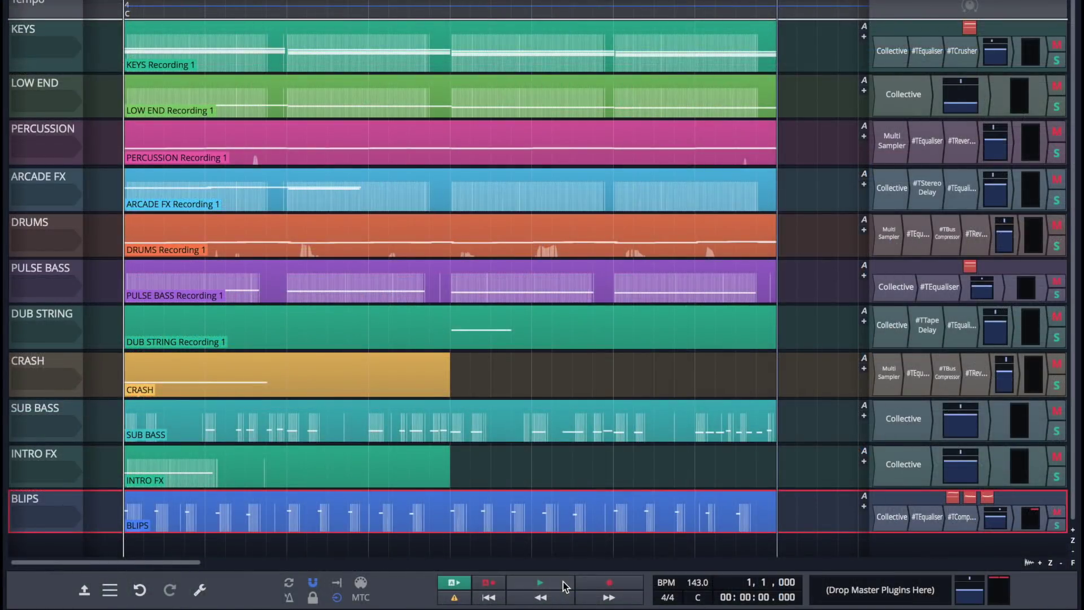
left_click(564, 585)
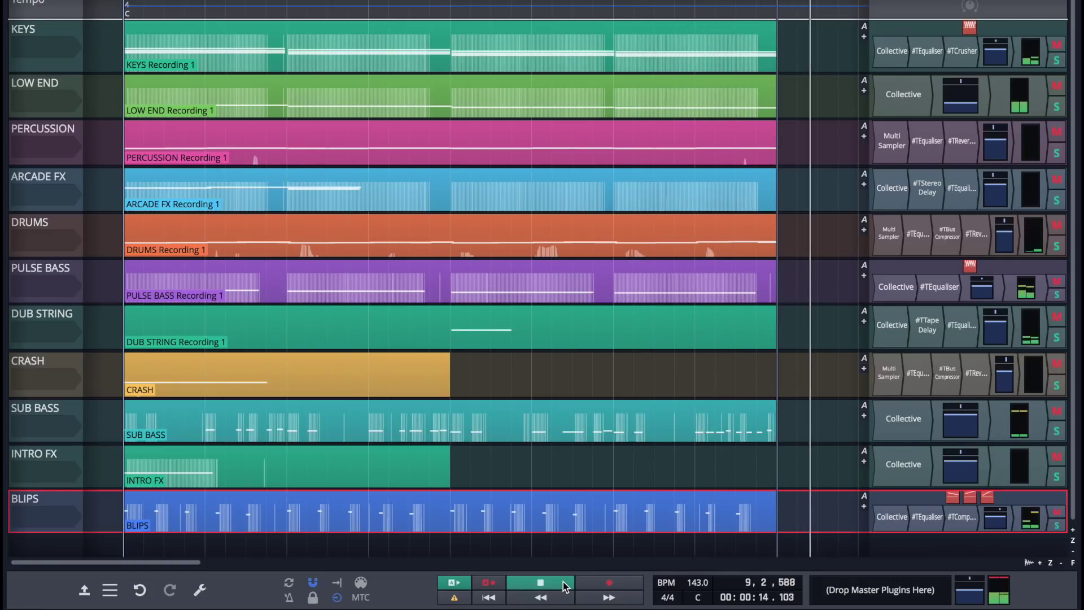
Stop playback once the eleven-track arrangement has played through.
left_click(565, 588)
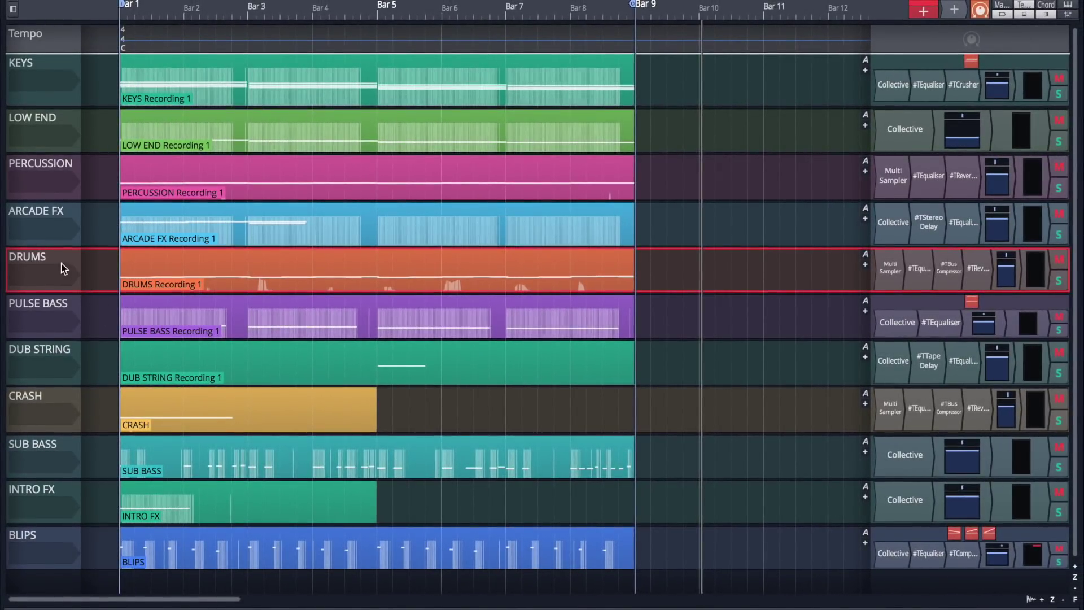
Save the whole DRUMS track as 'Demo - Drums Main Loop 1' tagged Track Loop and Drums.
right_click(56, 261)
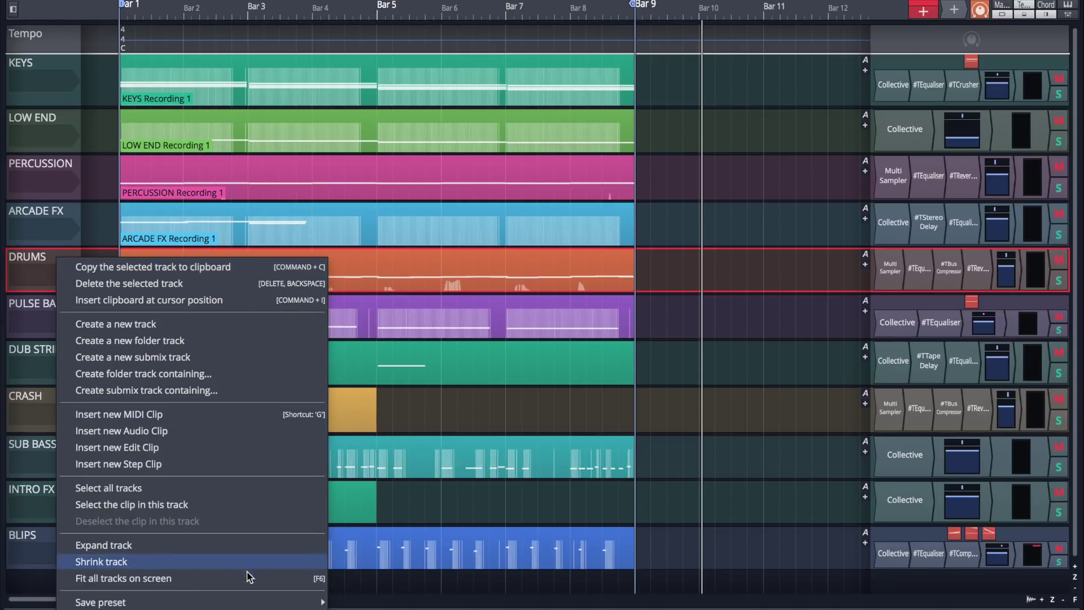
mouse_move(224, 603)
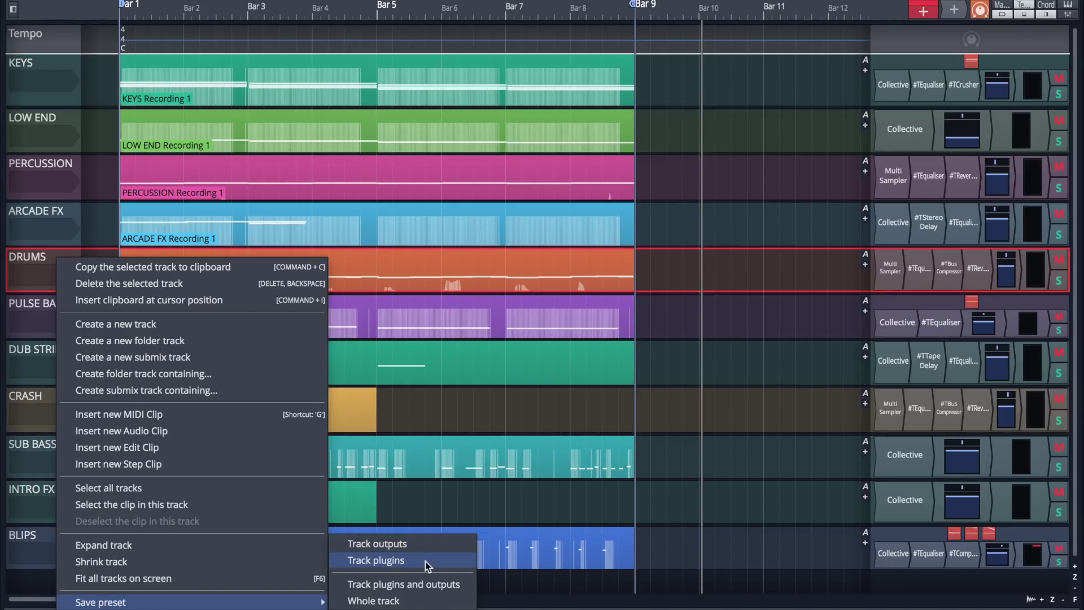
left_click(420, 600)
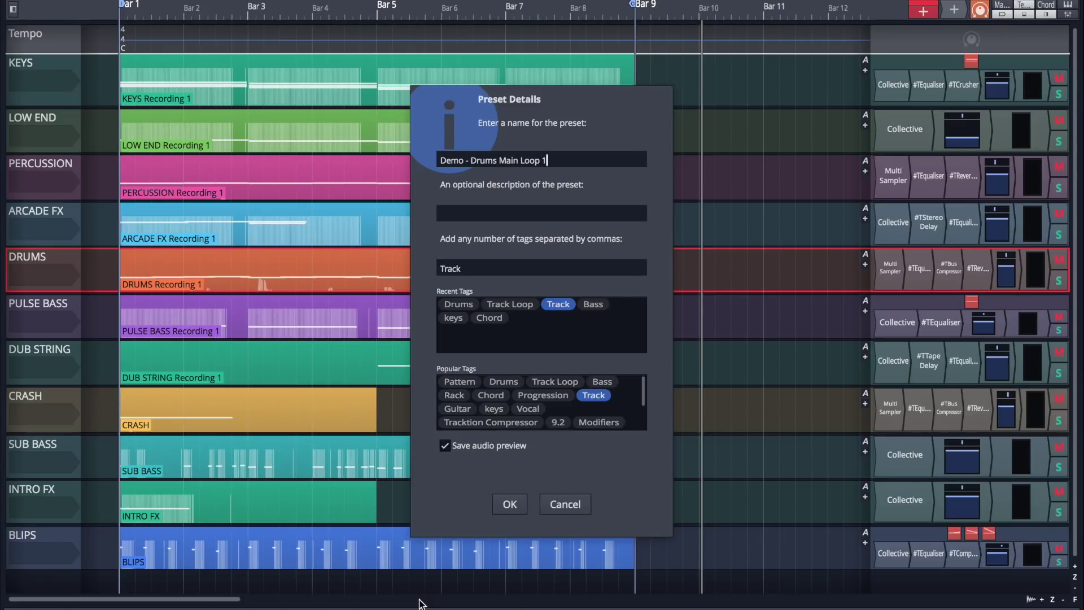
left_click(556, 383)
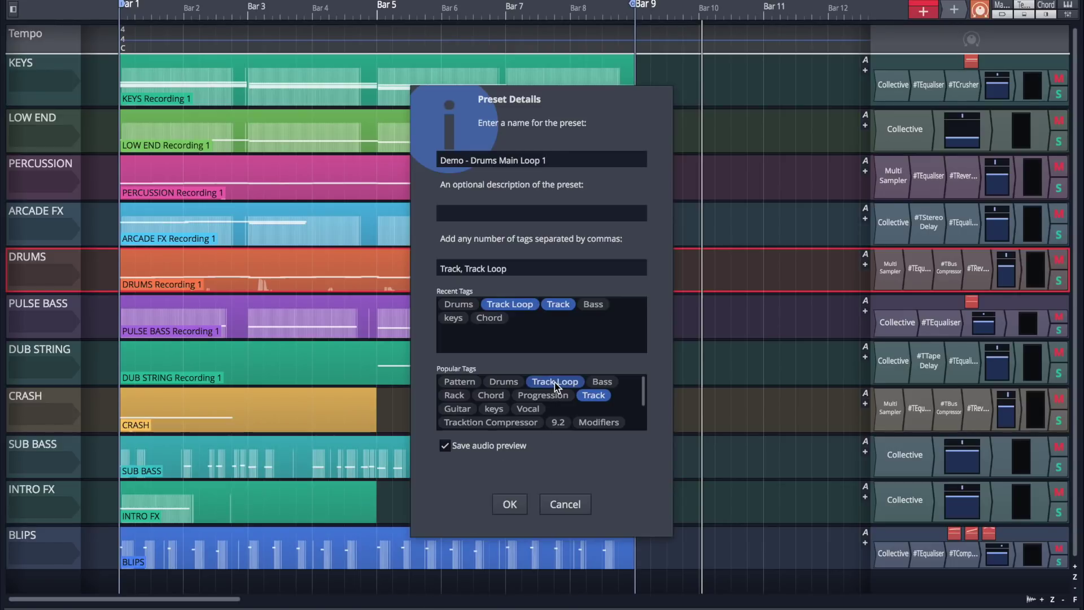
left_click(505, 380)
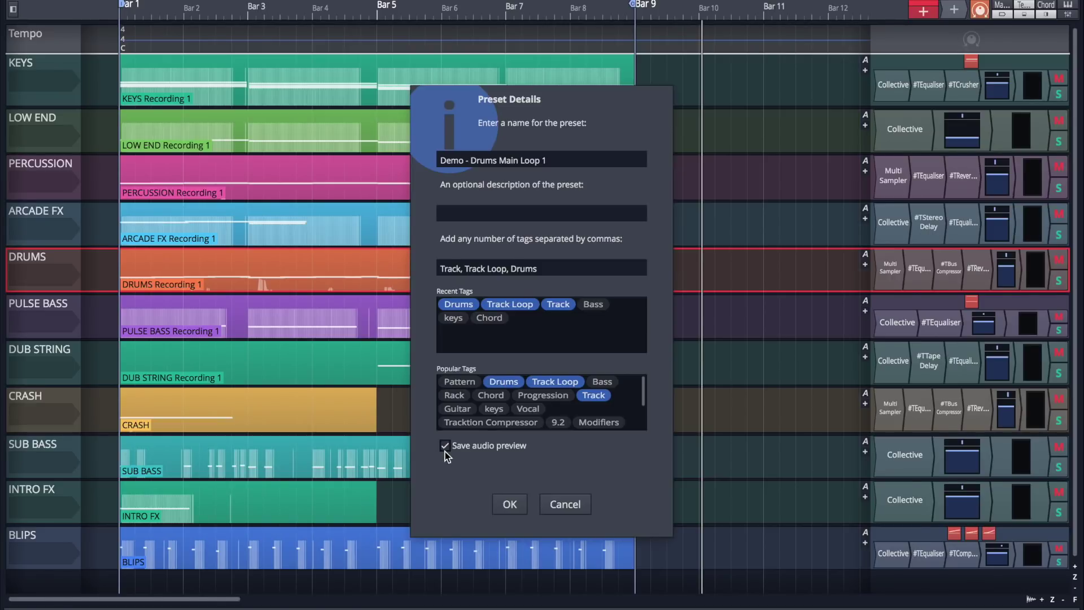
left_click(516, 502)
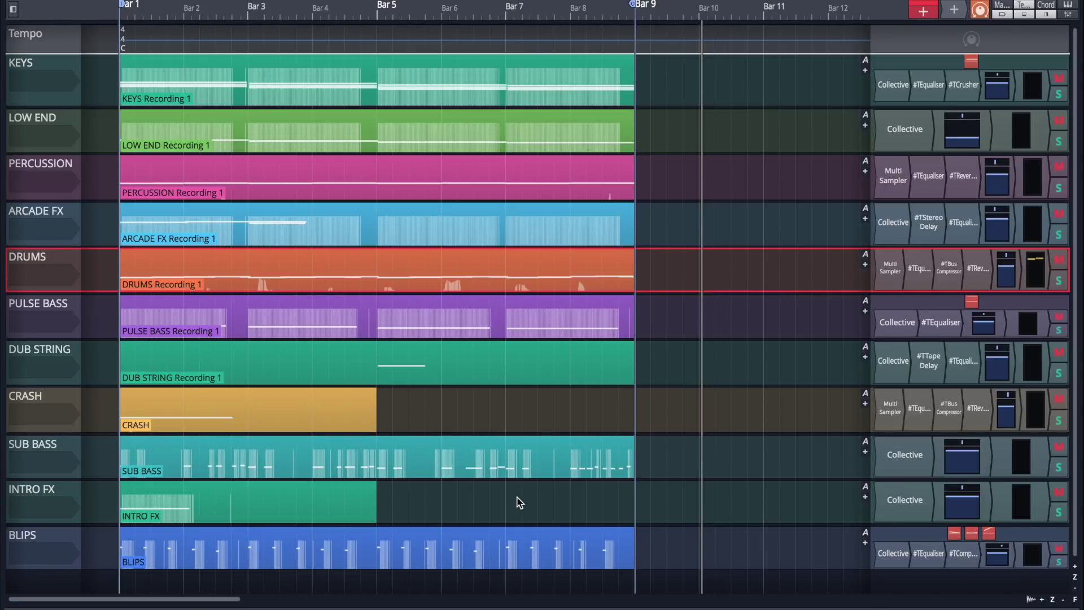
Delete every DRUMS clip note except the last two fill notes.
double_click(444, 255)
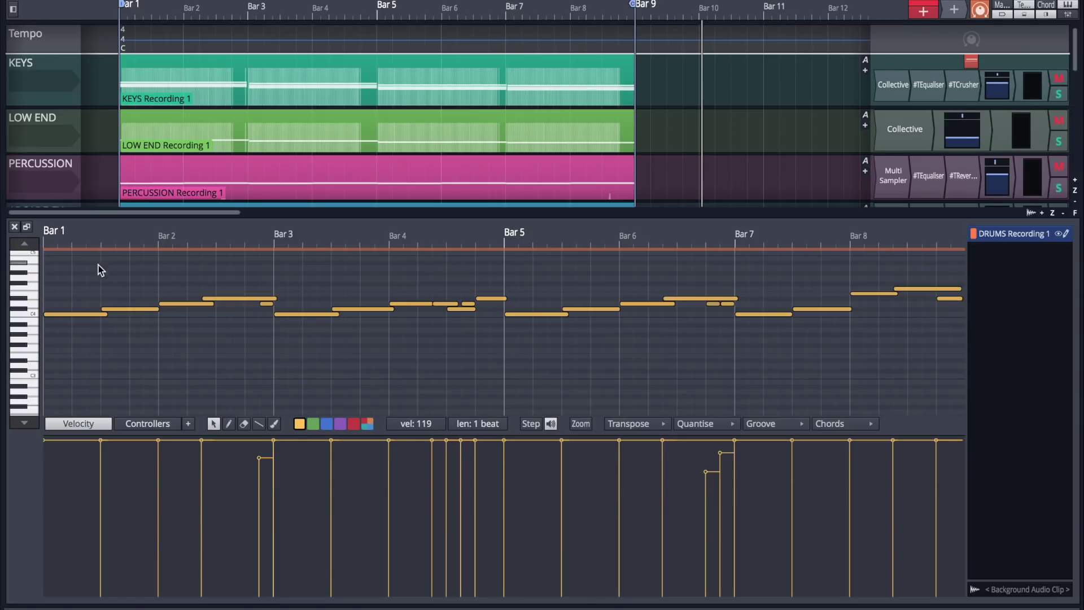
left_click_drag(99, 270, 863, 351)
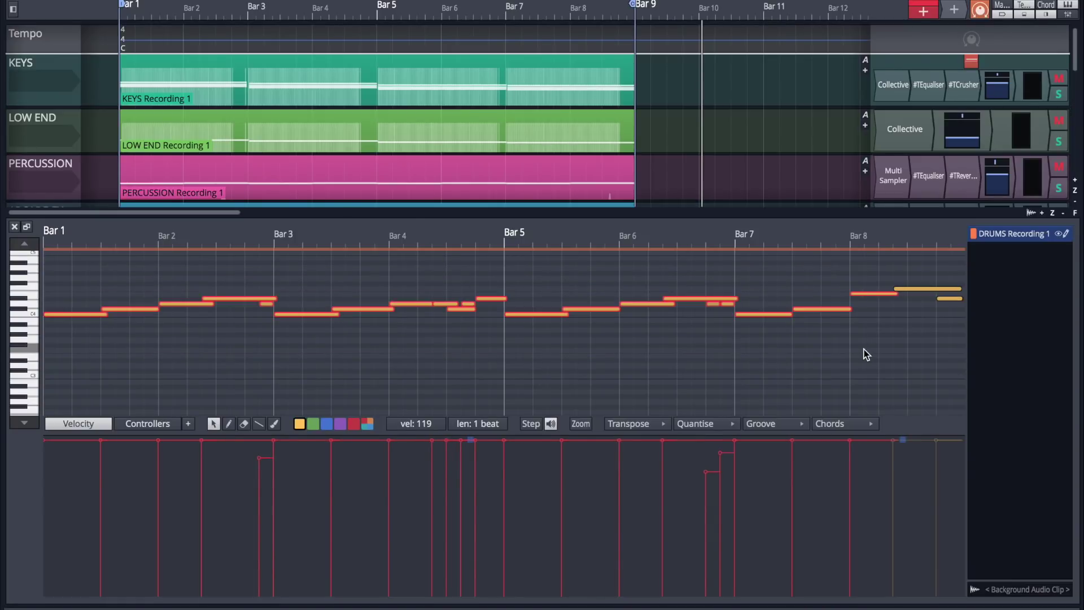
key("Delete")
left_click(15, 228)
Save the whole DRUMS track as preset 'Demo - Drums Fill' tagged Track Loop and Drums.
left_click(59, 260)
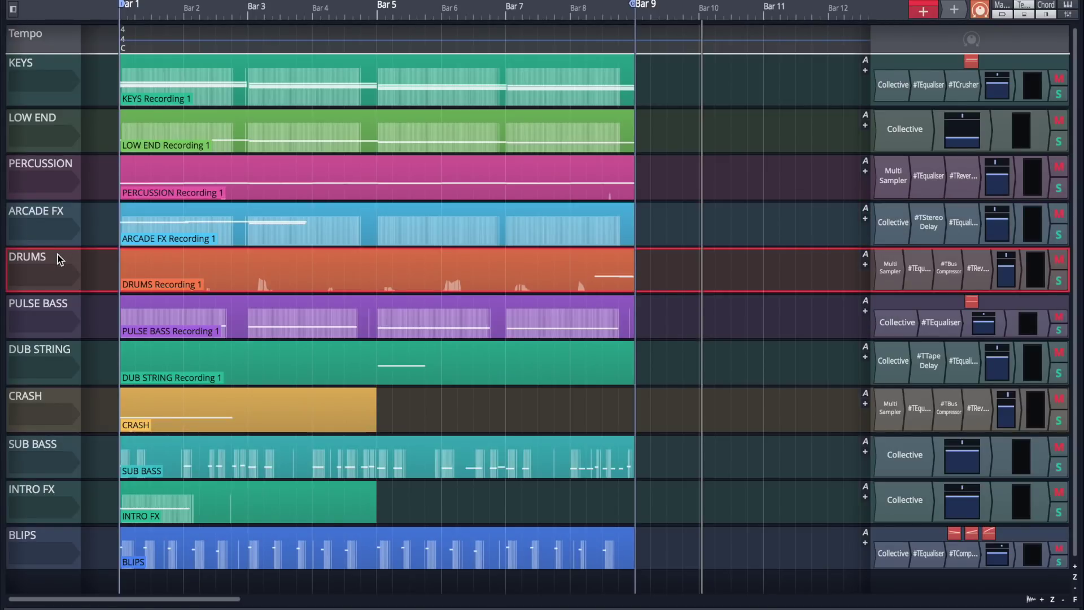
right_click(59, 259)
mouse_move(282, 597)
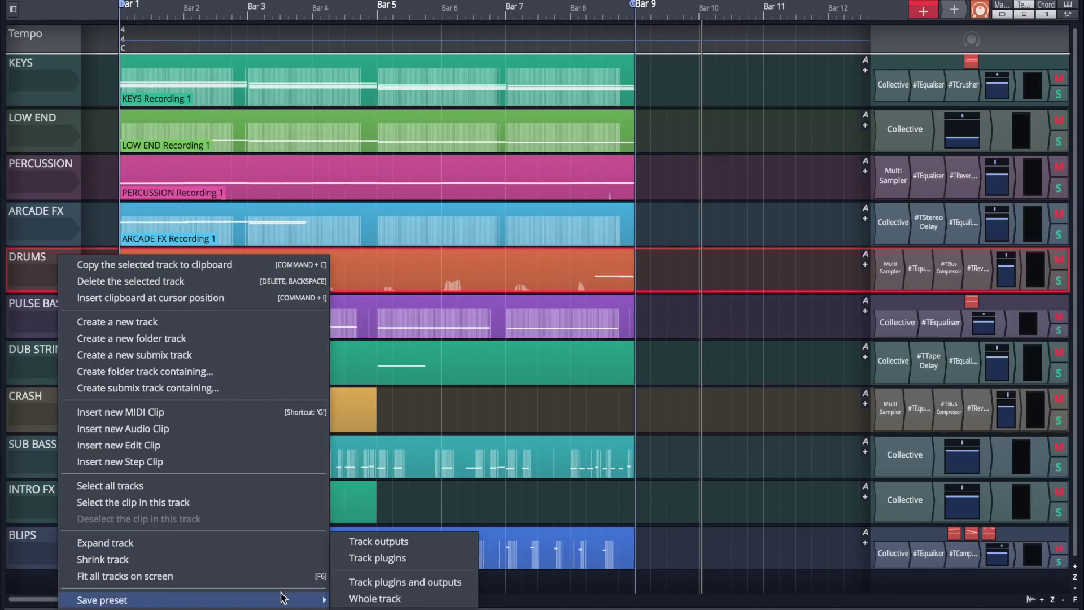
left_click(374, 598)
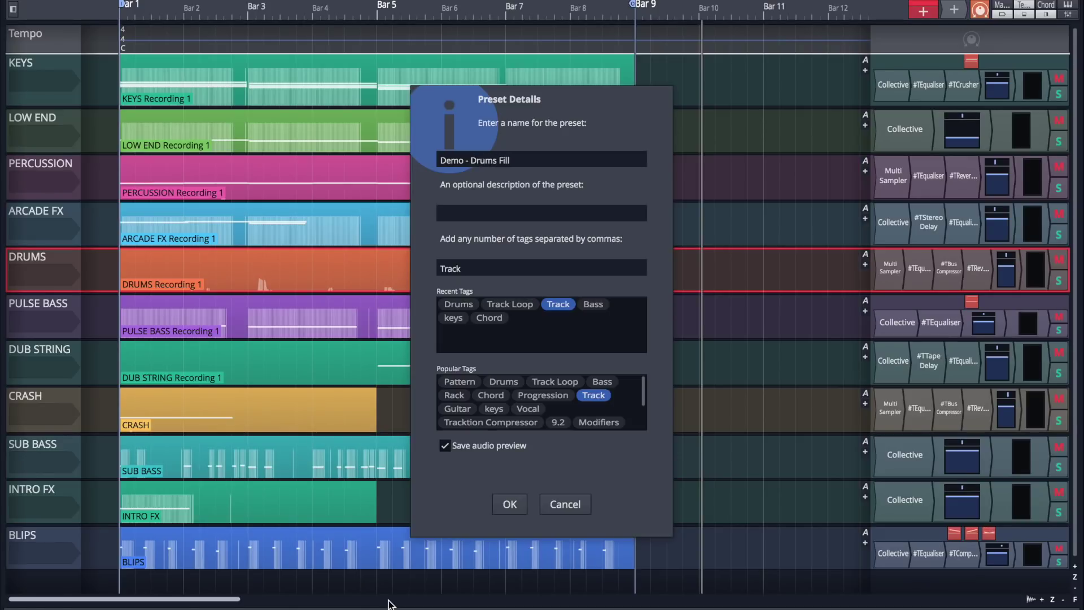
left_click(555, 382)
left_click(507, 382)
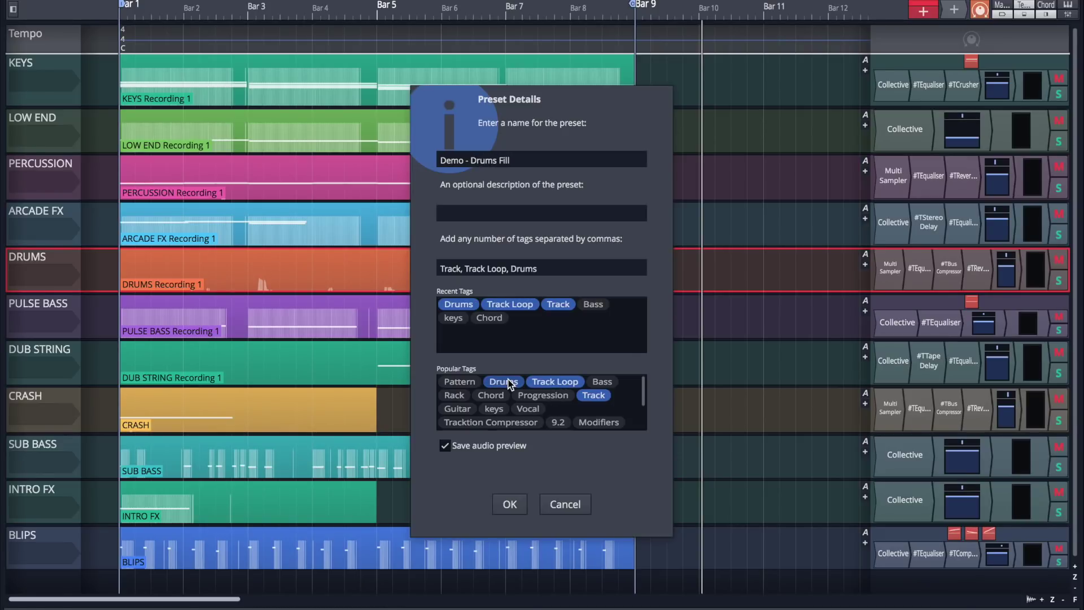
left_click(506, 511)
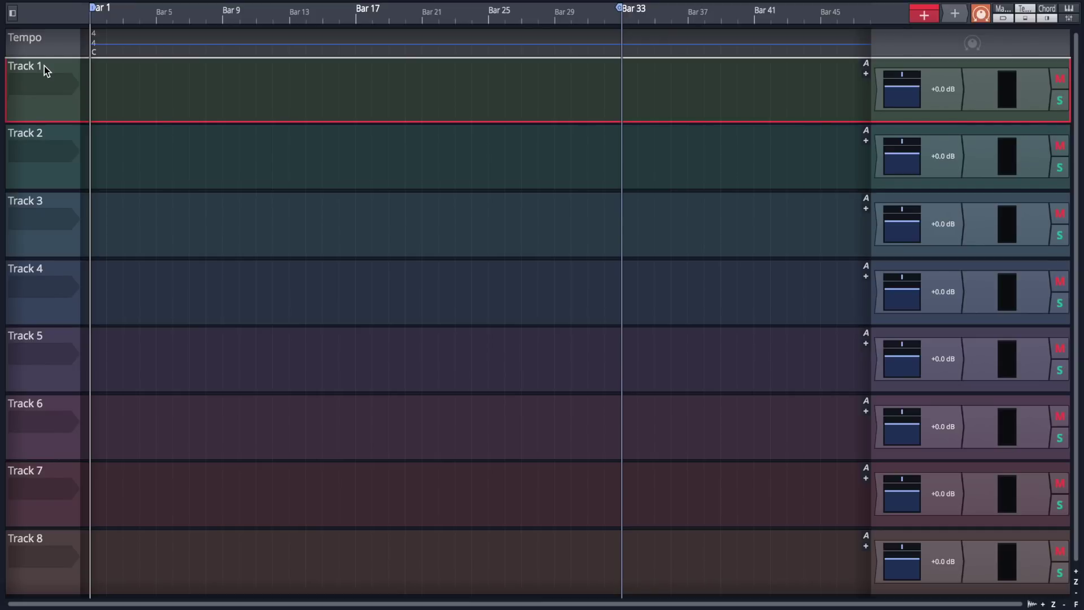
Show the browser panel with the Search results for 'demo' presets.
left_click(12, 13)
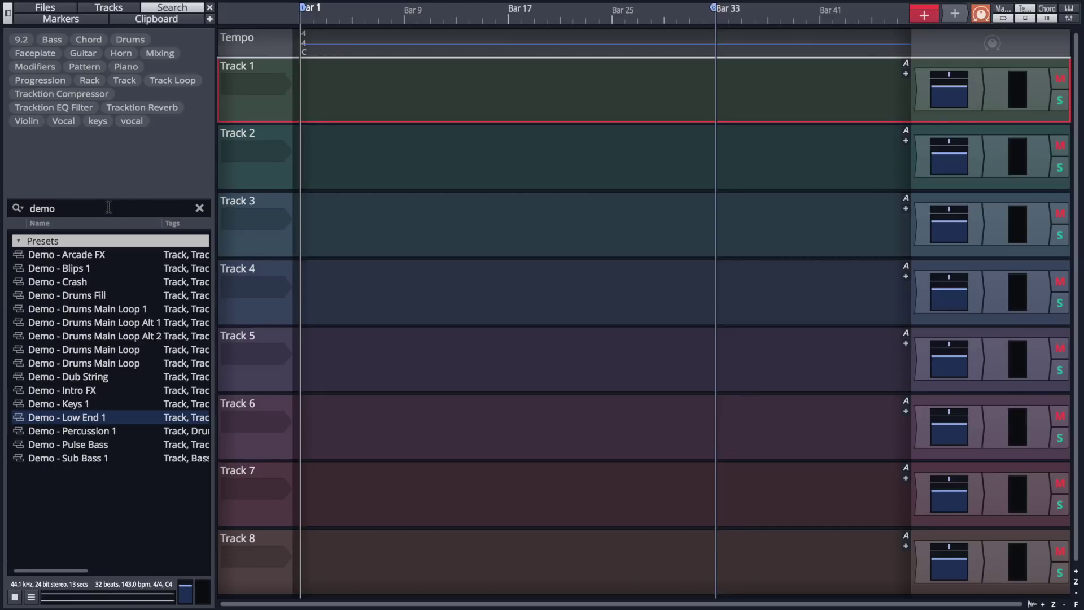
Insert Demo - Keys 1, Low End 1, Dub String and Arcade FX presets onto Tracks 1–4, then play.
left_click_drag(56, 405, 324, 92)
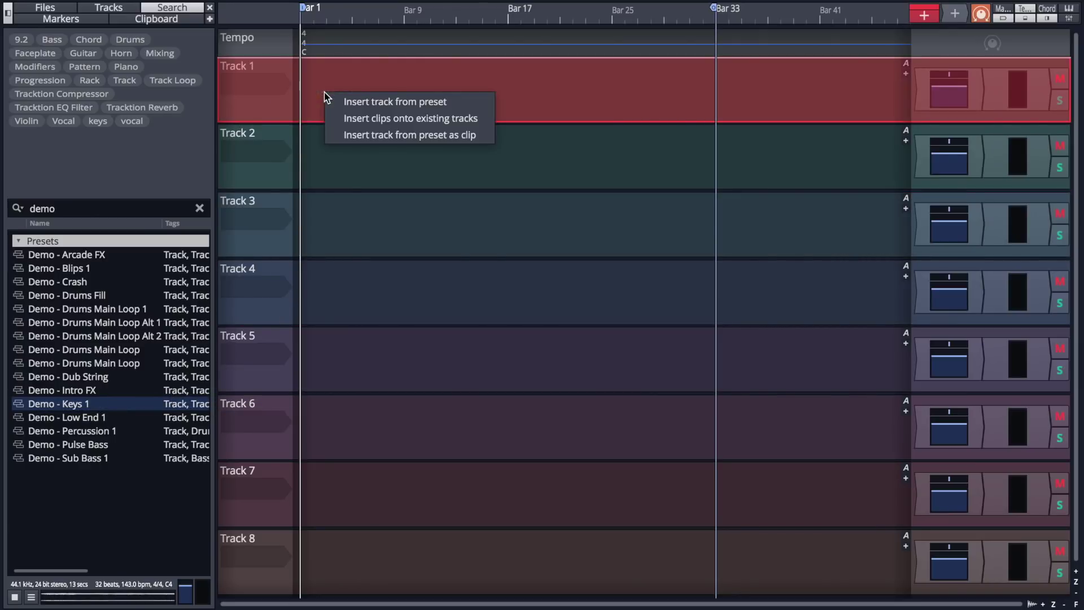
left_click(438, 104)
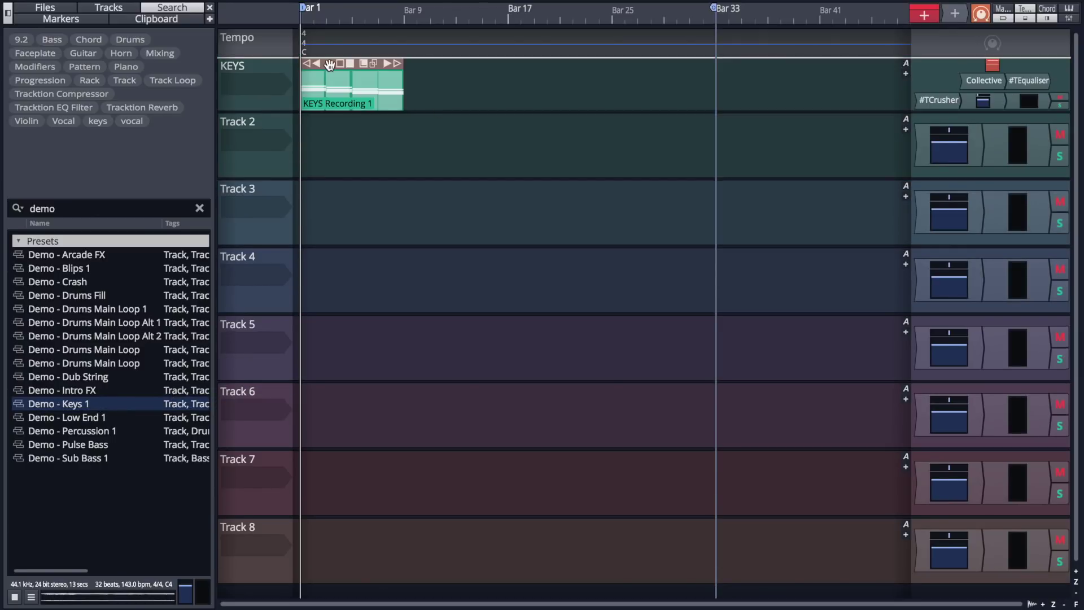
left_click_drag(56, 417, 472, 164)
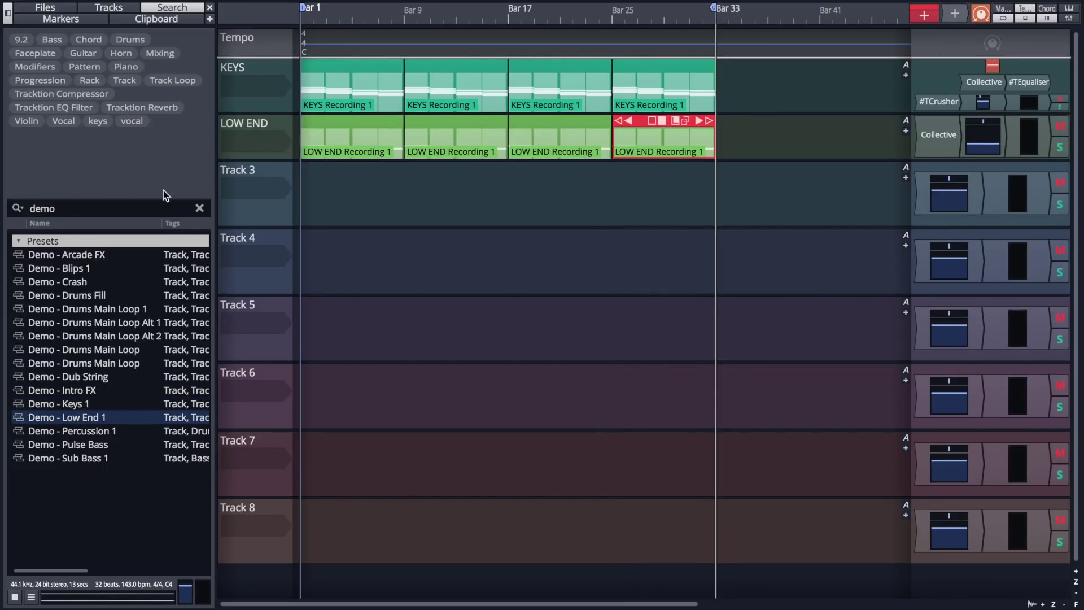
left_click_drag(77, 380, 416, 194)
left_click(510, 199)
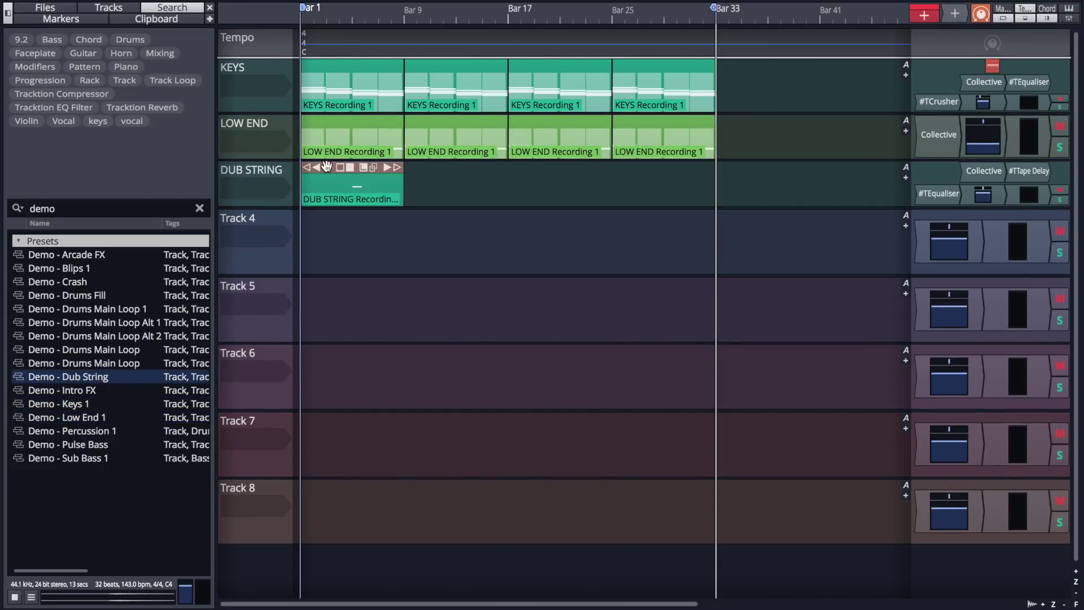
left_click_drag(67, 255, 452, 253)
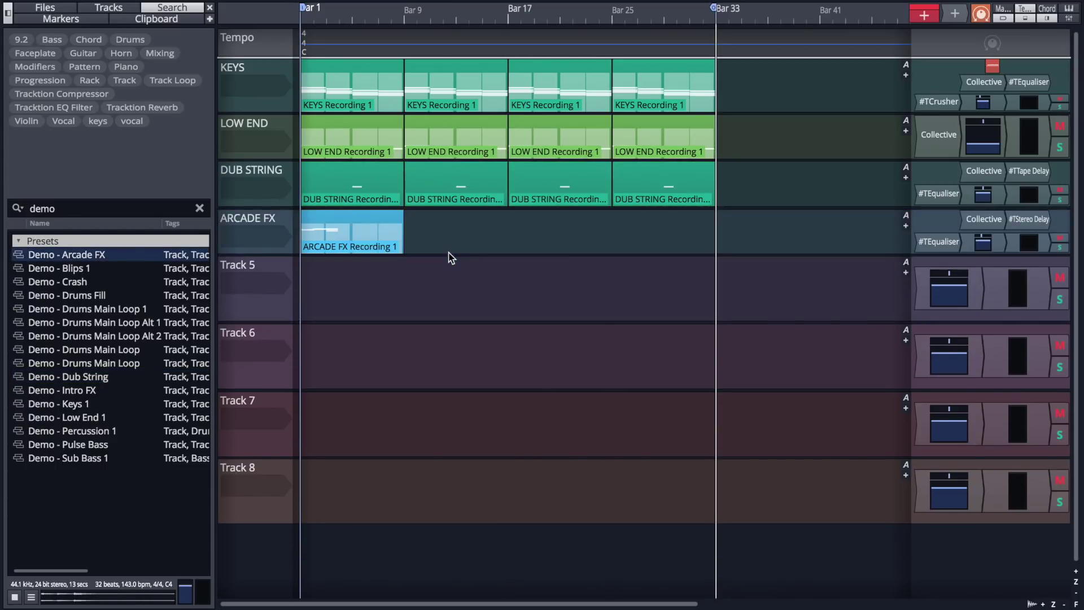
key("space")
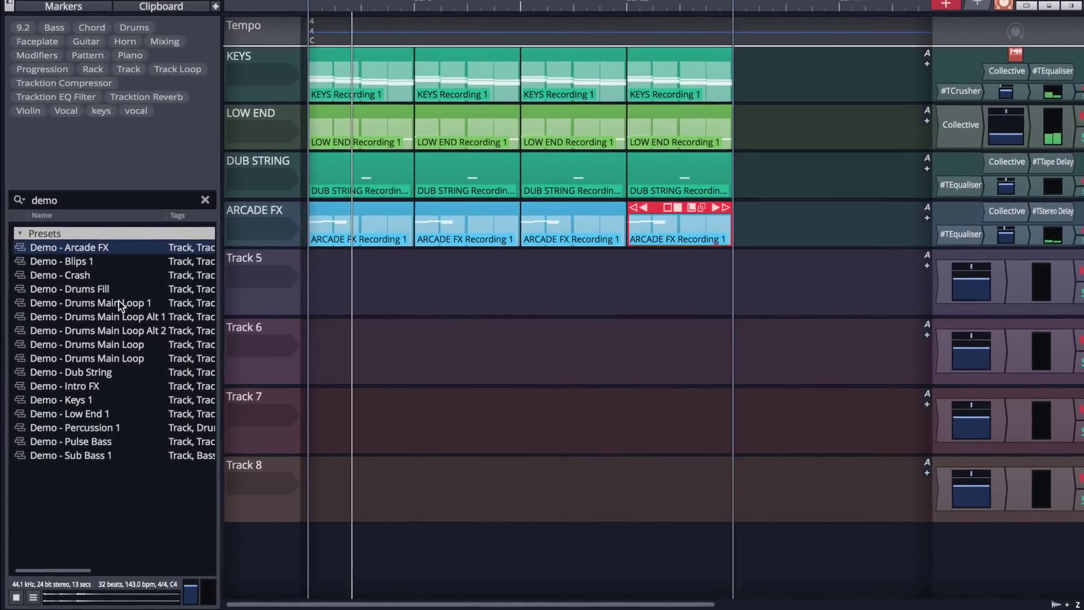
left_click(119, 305)
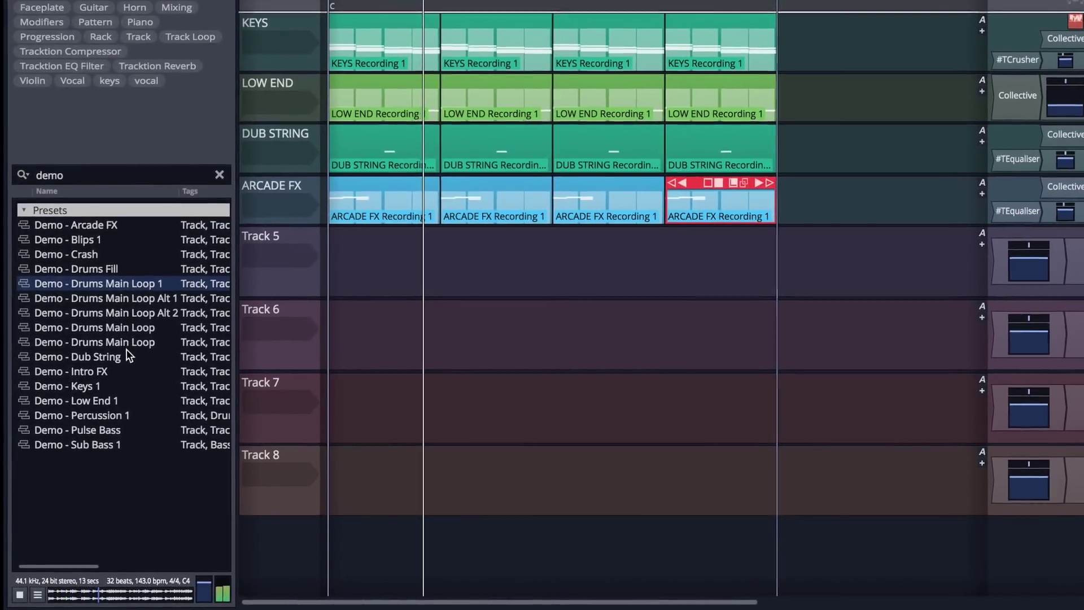
left_click(107, 441)
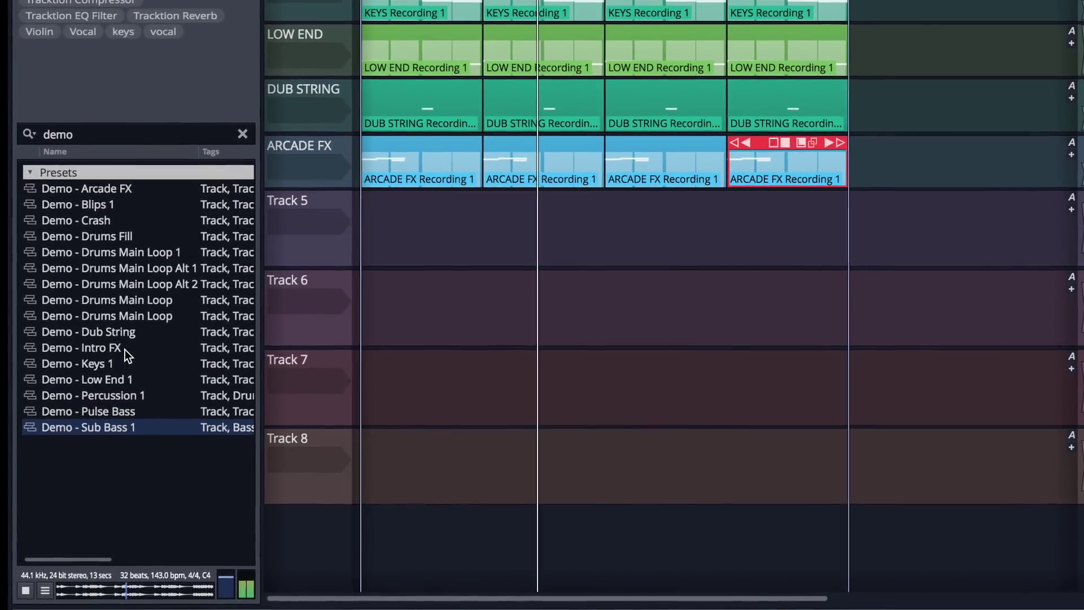
left_click(125, 348)
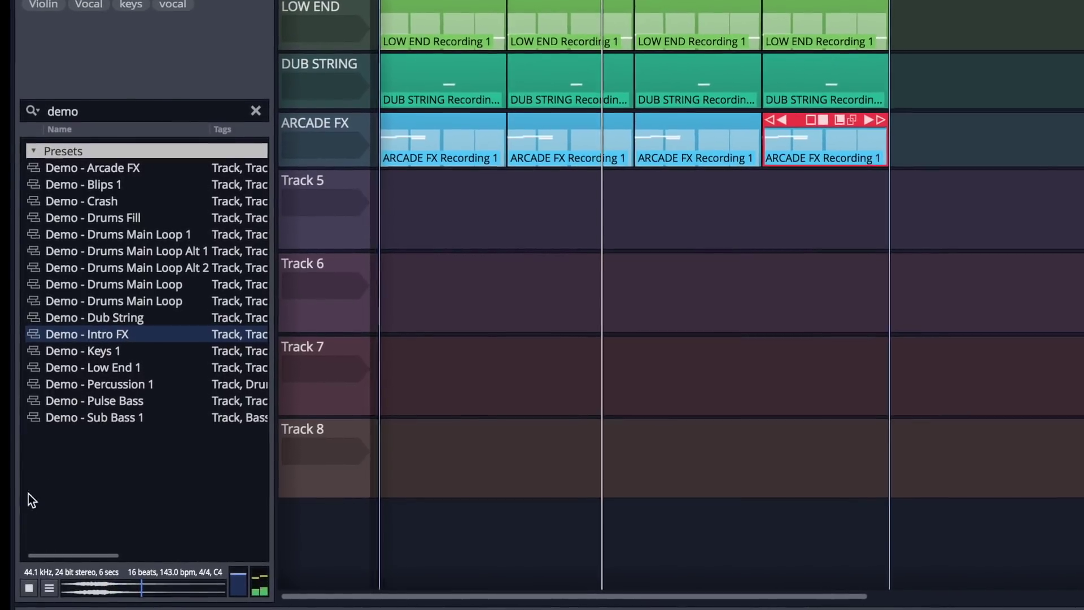
left_click(31, 588)
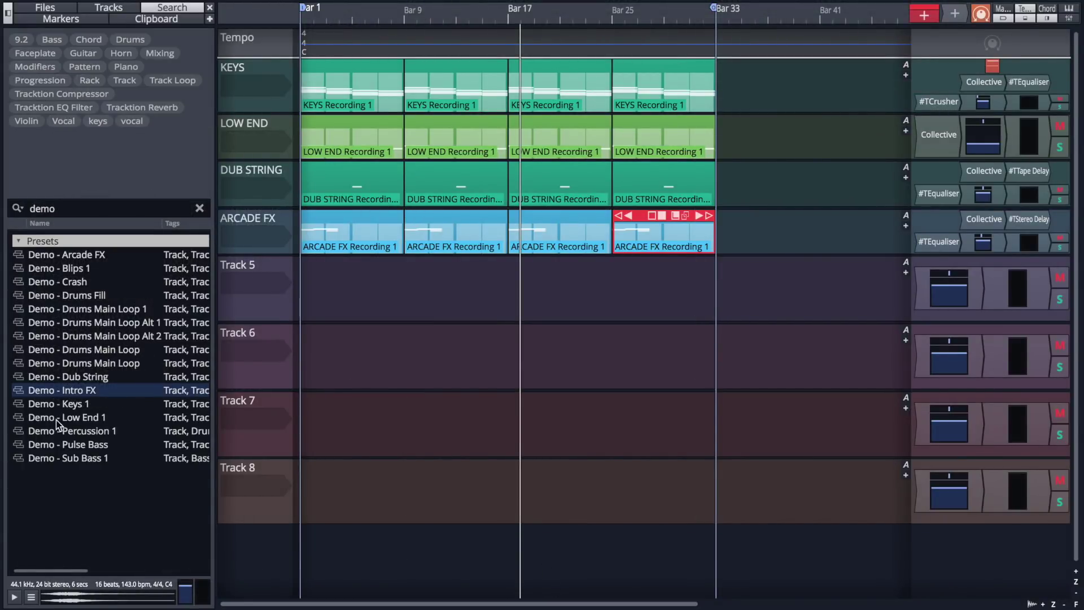
Make Track 5 PERCUSSION from Demo - Percussion 1 and duplicate its clip to bars 17 and 25.
left_click_drag(41, 439, 243, 263)
left_click(333, 273)
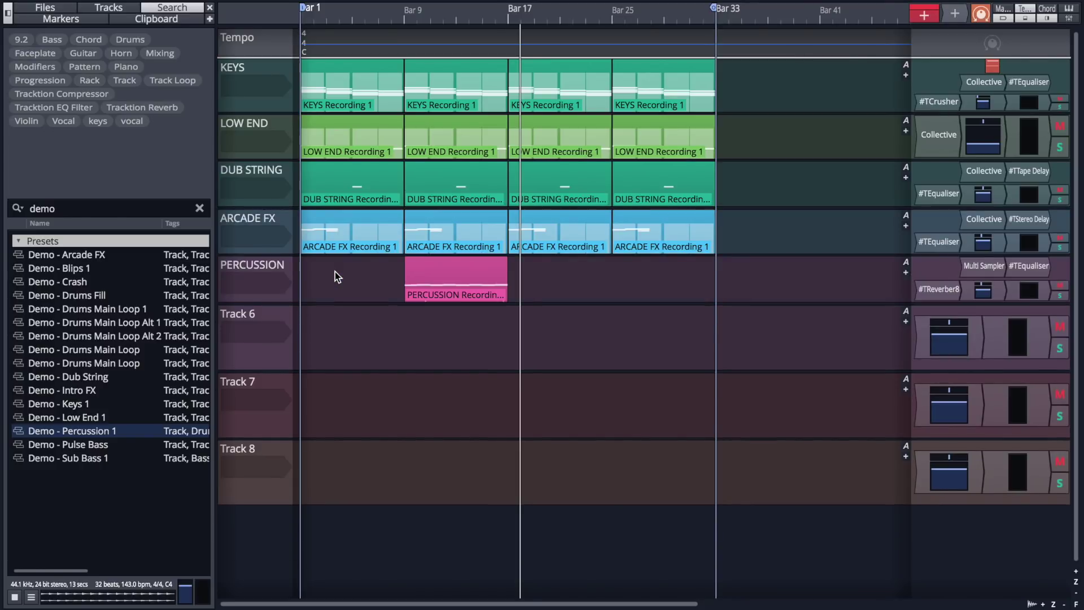
left_click(428, 263)
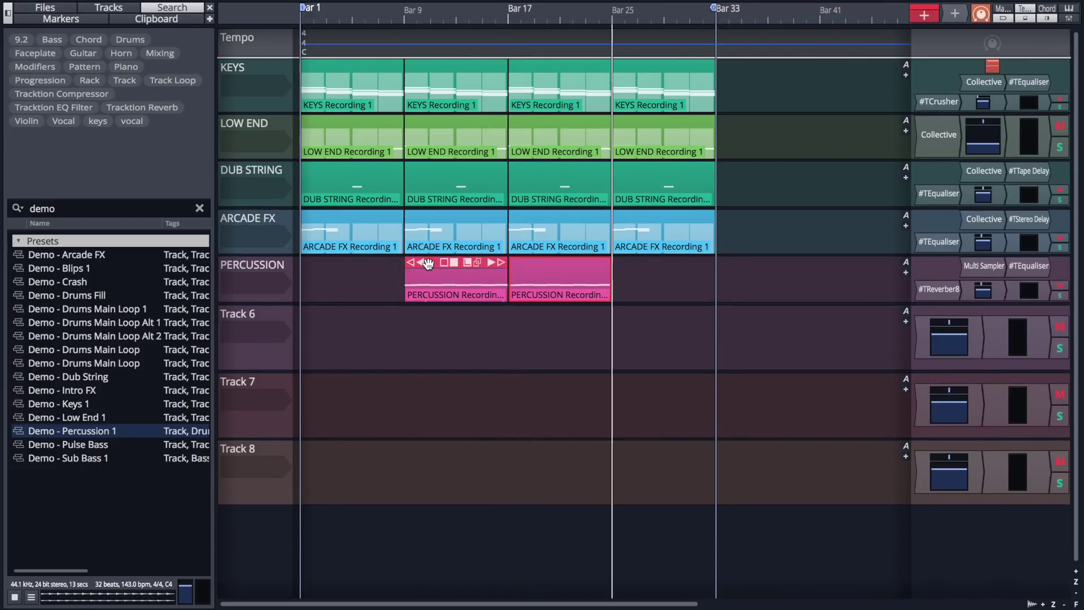
left_click(428, 264)
Delete the final note near bar 16 from the first PERCUSSION clip.
double_click(436, 263)
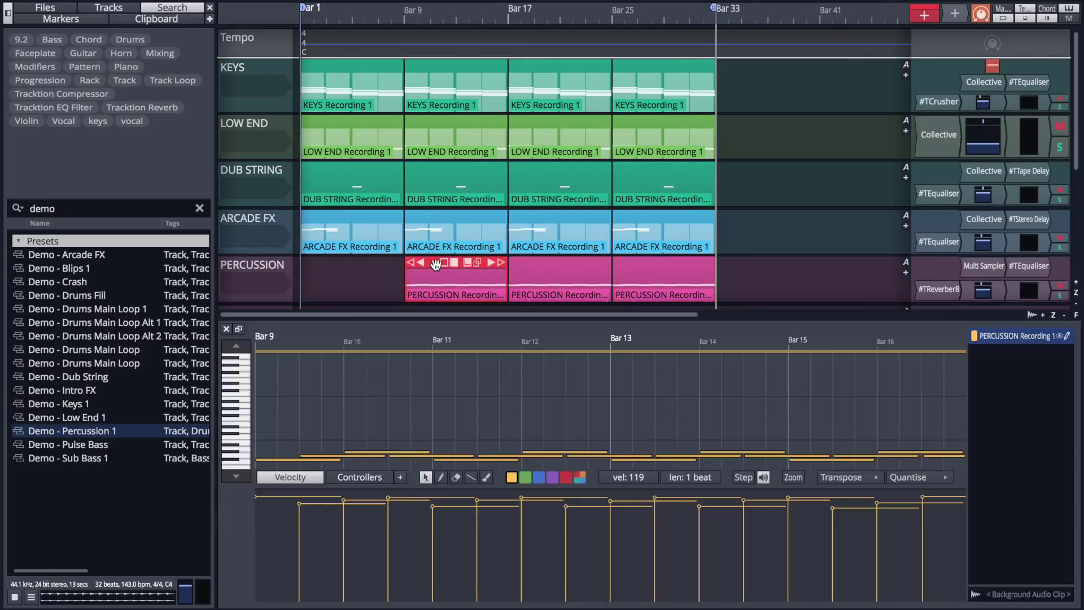
left_click(938, 455)
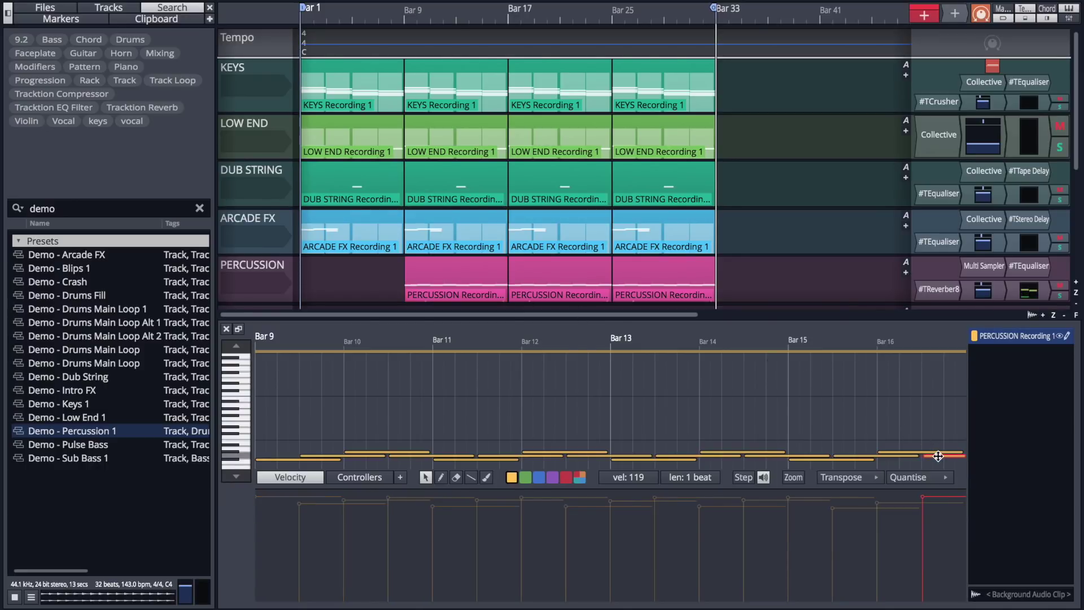
key("Delete")
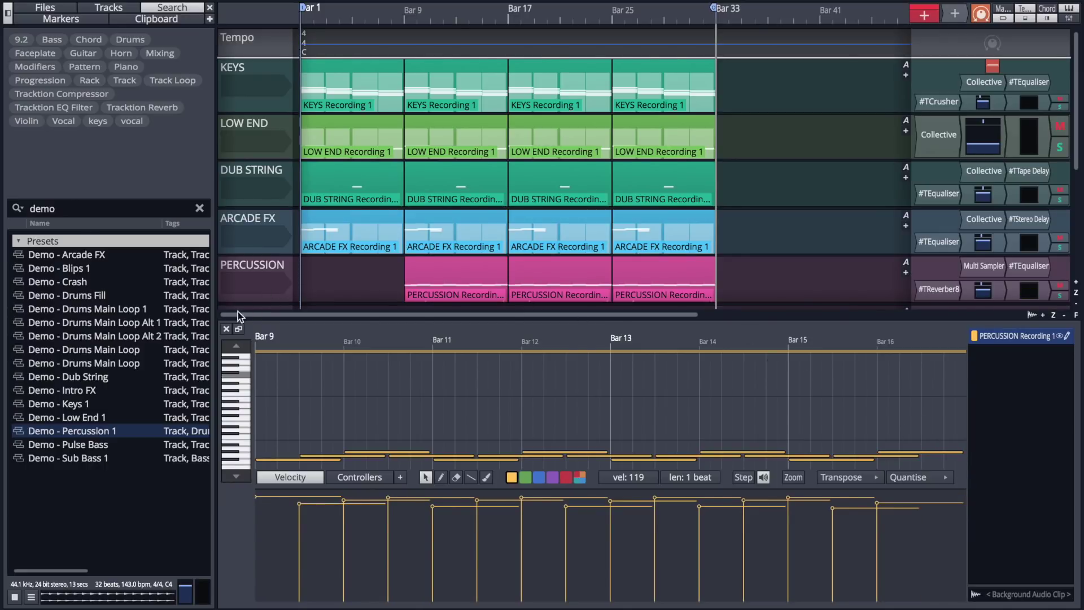
left_click(226, 329)
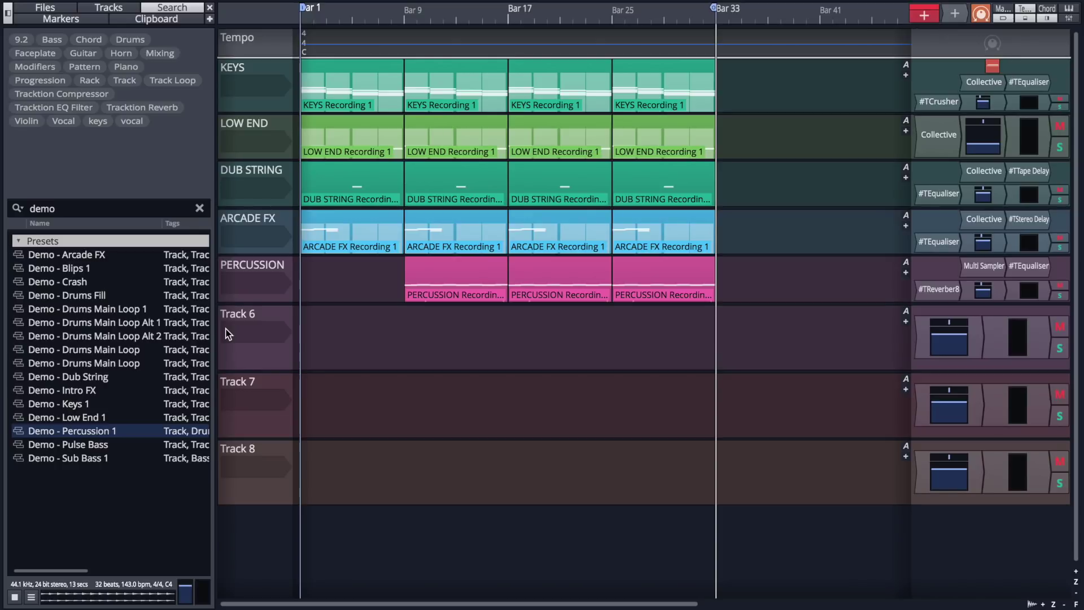
Create the DRUMS track on Track 6 from Demo - Drums Fill, moving its clip to bar 9.
left_click_drag(79, 299, 469, 335)
left_click(503, 328)
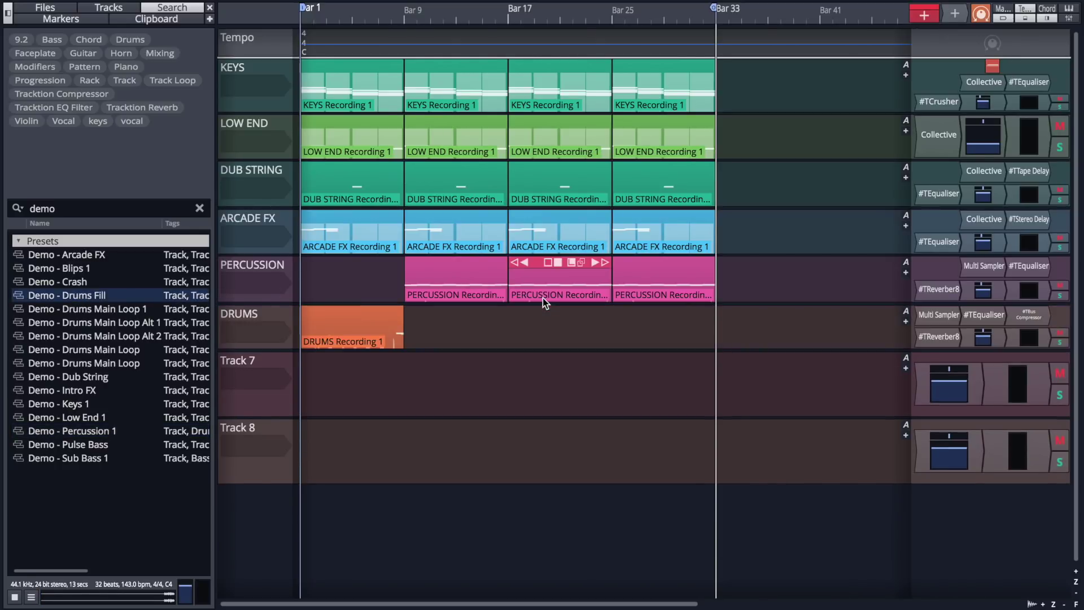
left_click_drag(325, 312, 439, 315)
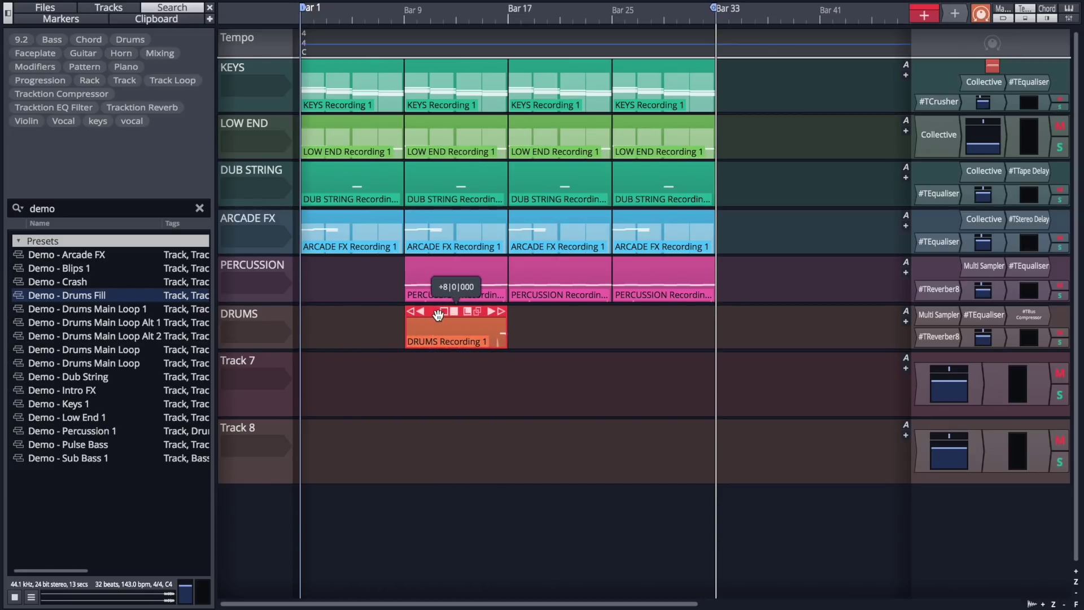
Add Demo - Drums Main Loop 1 as a clip at bar 17 and duplicate it into bar 25.
left_click_drag(98, 309, 607, 319)
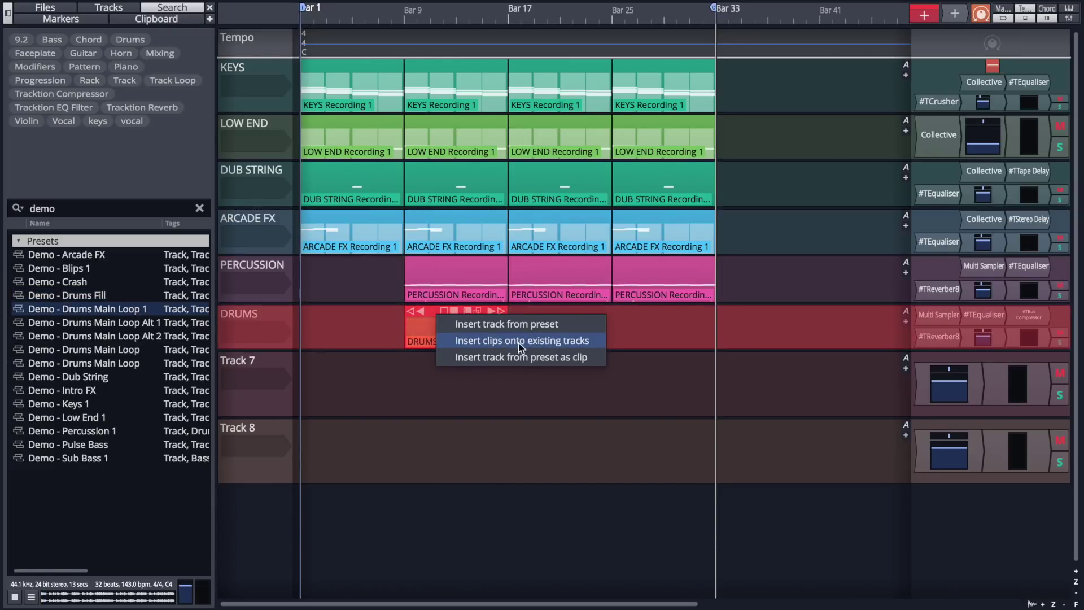
left_click(567, 341)
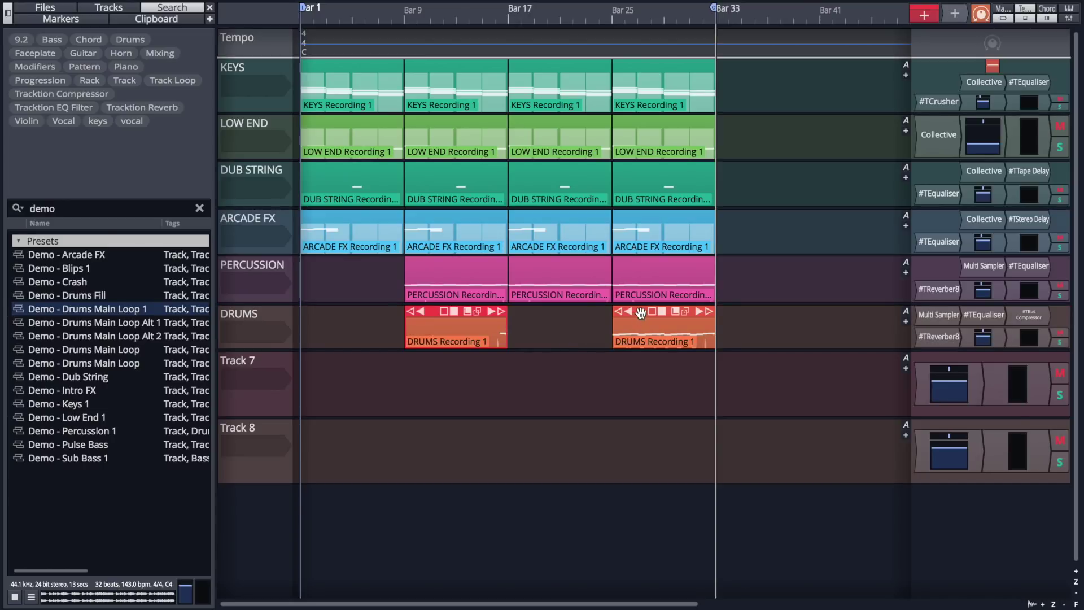
left_click_drag(640, 312, 536, 313)
key("ctrl+d")
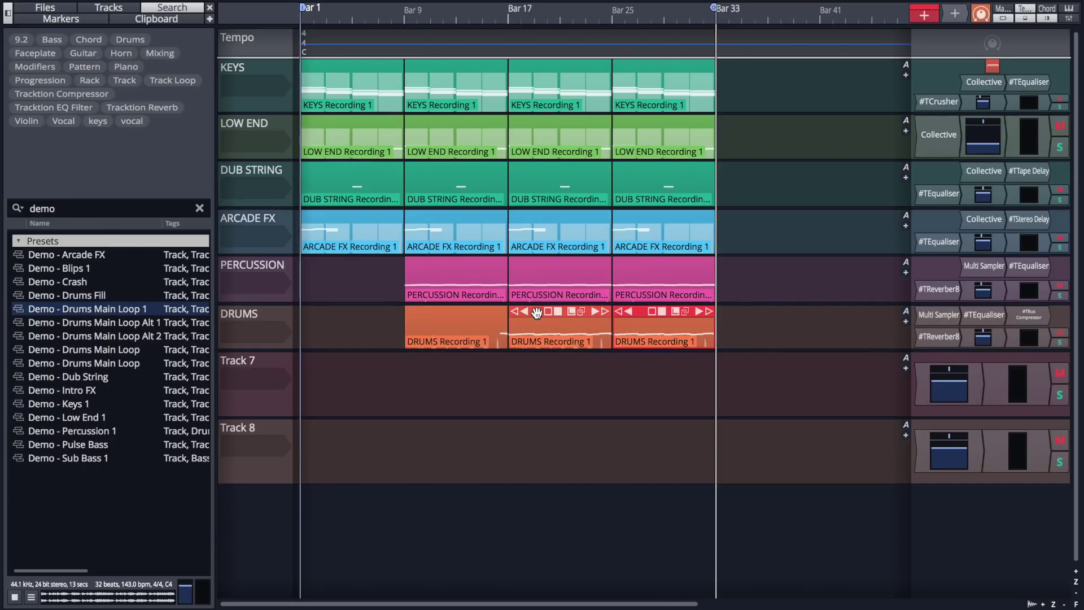